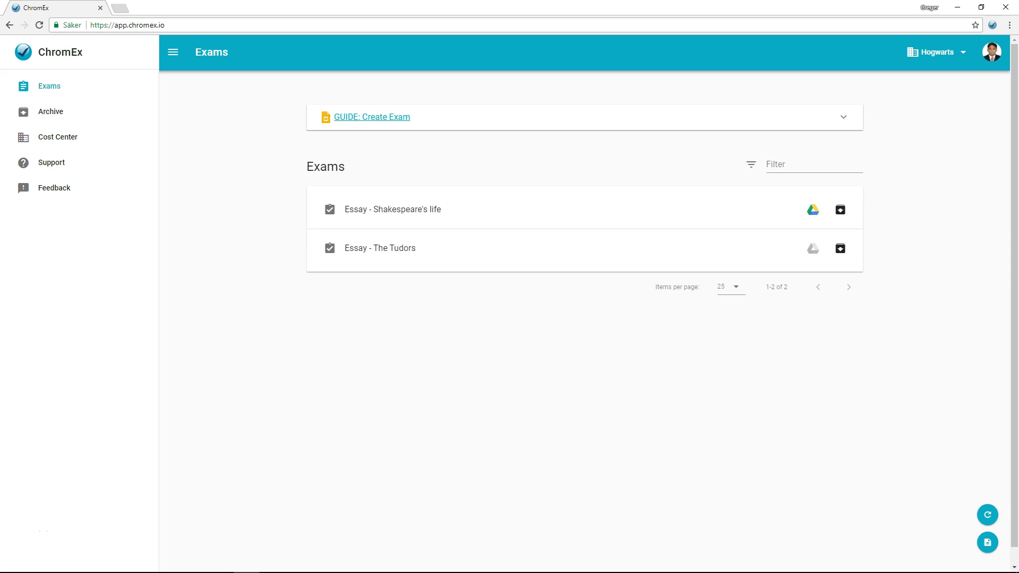
View the available interface languages and close the list without changing the language.
click(989, 53)
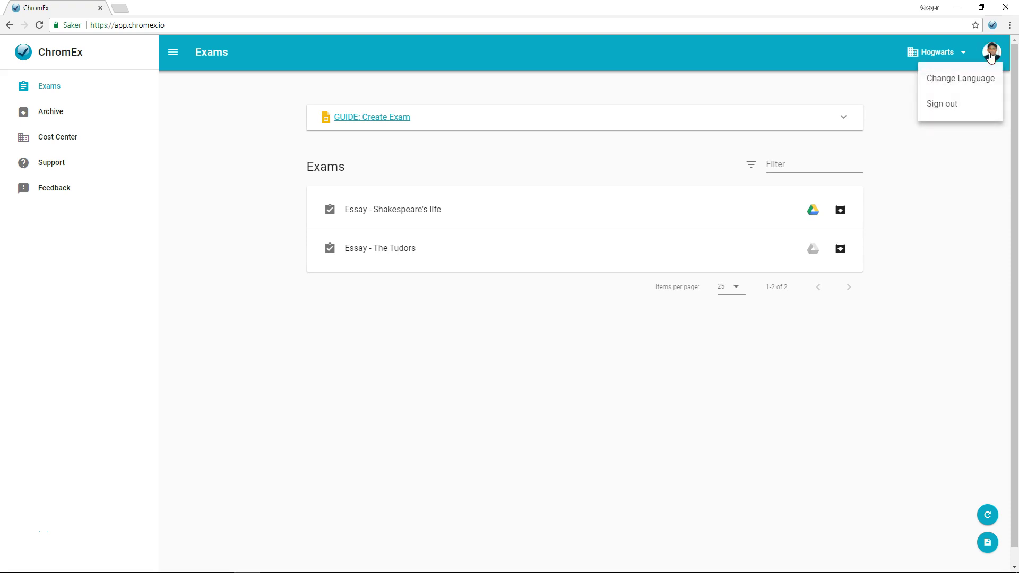
click(975, 79)
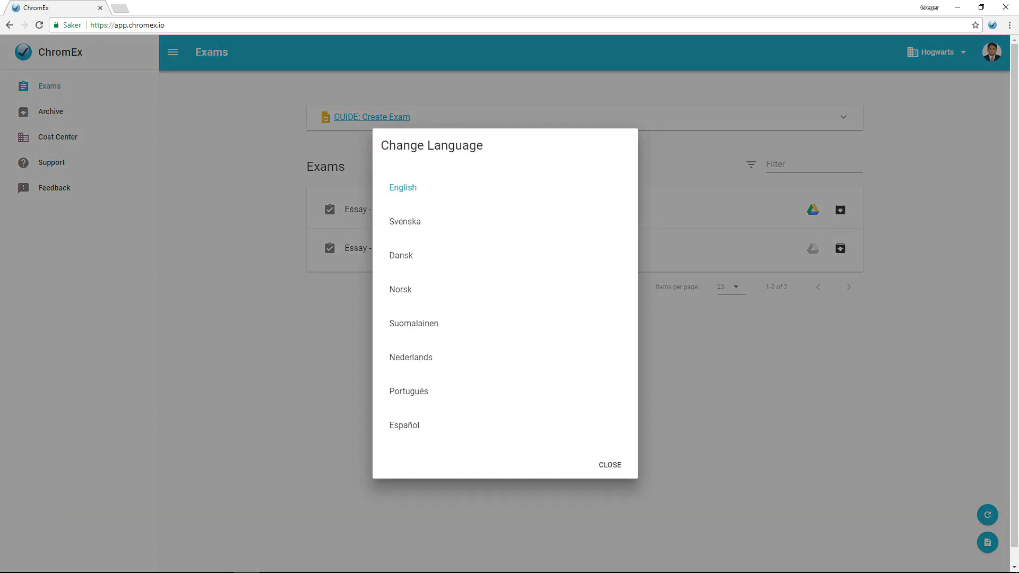
click(614, 466)
Review the selectable cost centers, including the full list, and leave Hogwarts selected.
click(938, 53)
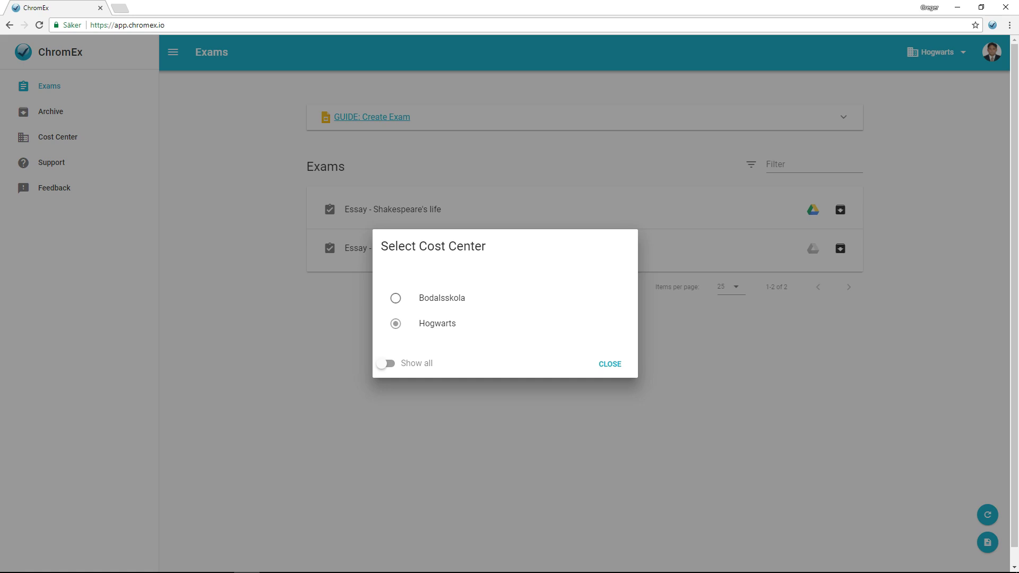
click(417, 363)
click(415, 404)
click(584, 361)
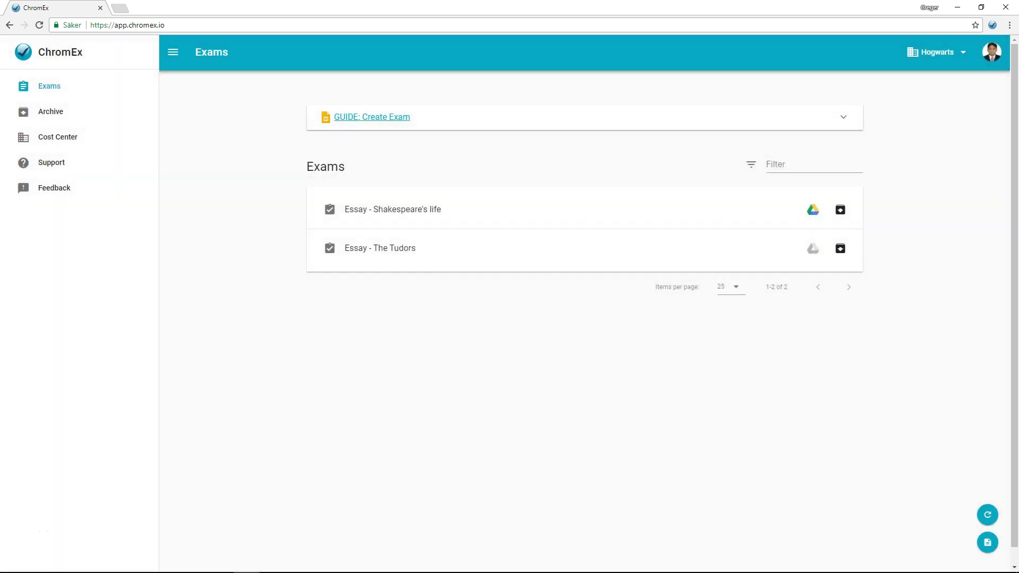
Expand the Create Exam guide to view the teacher instructions, and collapse it again.
click(845, 118)
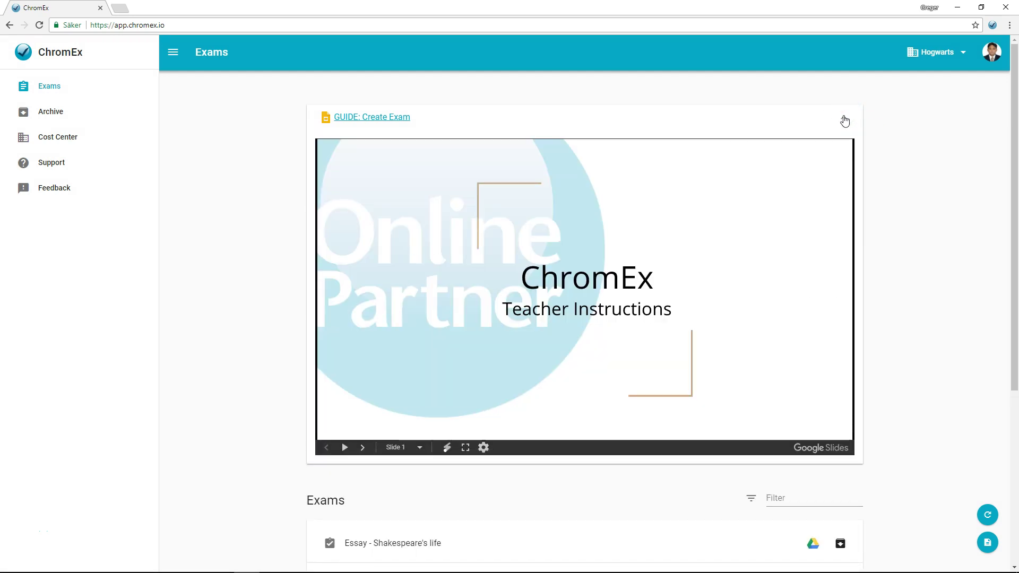
click(845, 120)
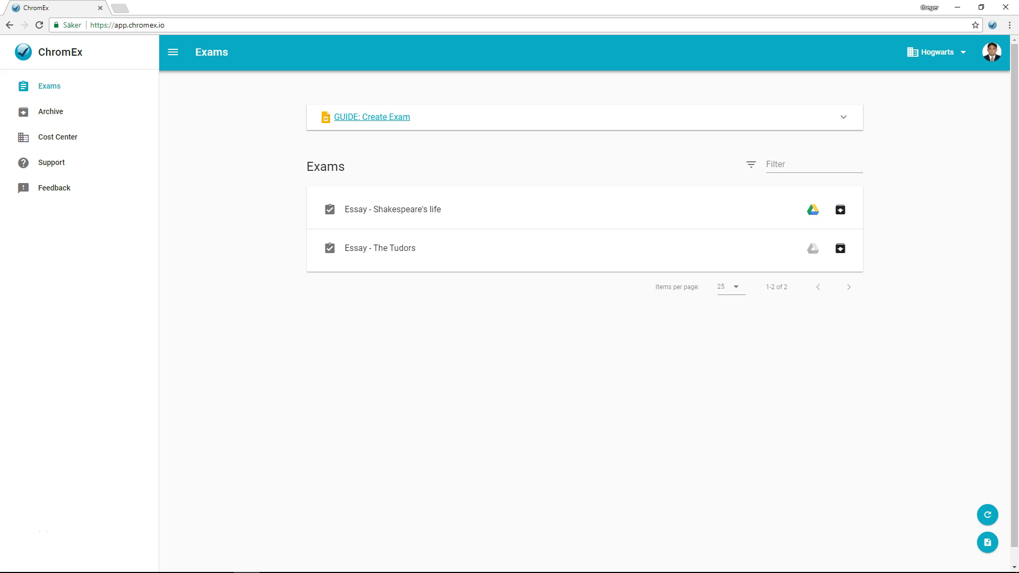
Start a new exam named "KS3 - English grammar, punctuation and spelling." with the instructions "See attachment.".
click(988, 543)
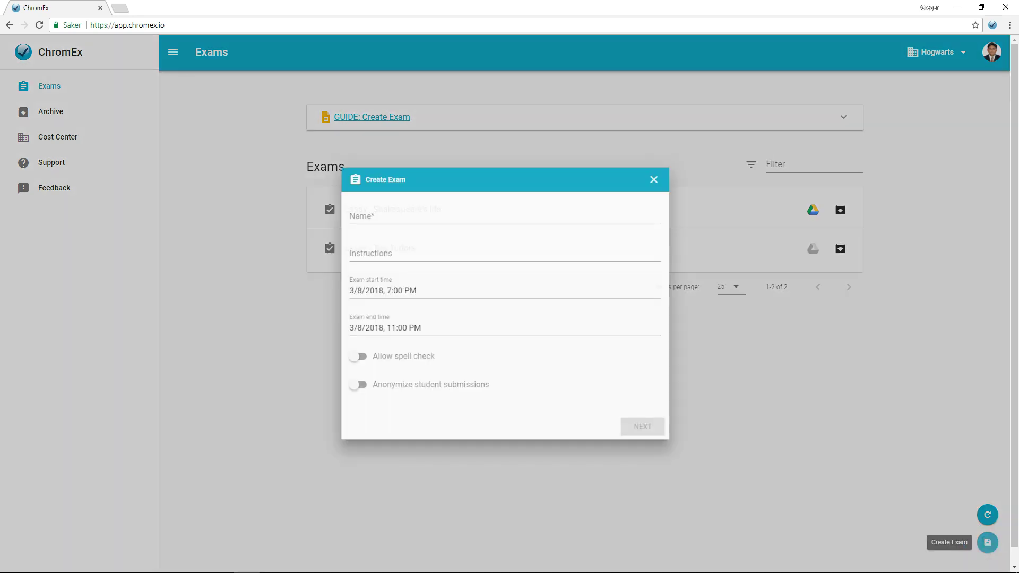
click(457, 207)
text(KS3 - English grammar, punctuation and spelling.)
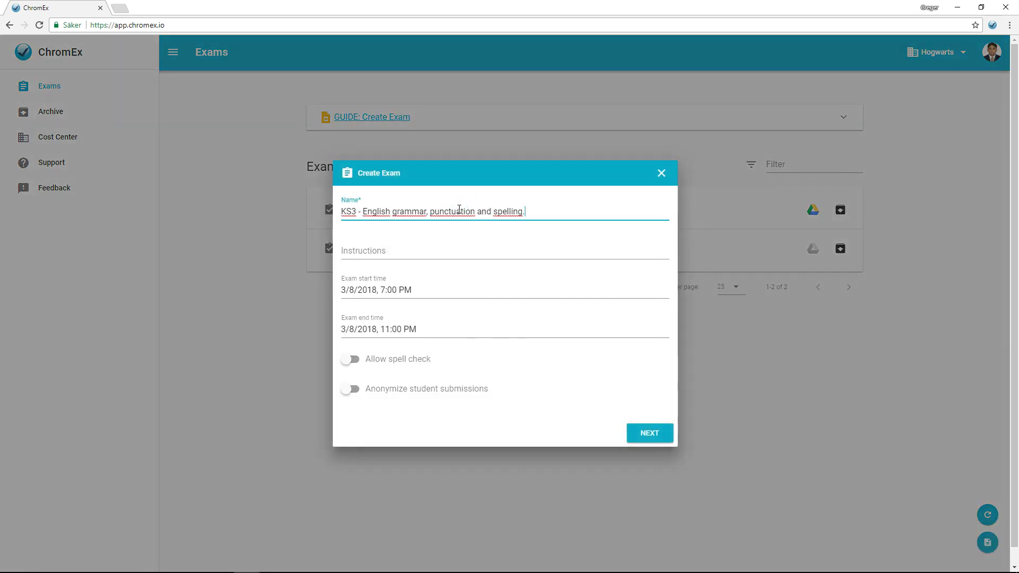
click(432, 246)
text(See a)
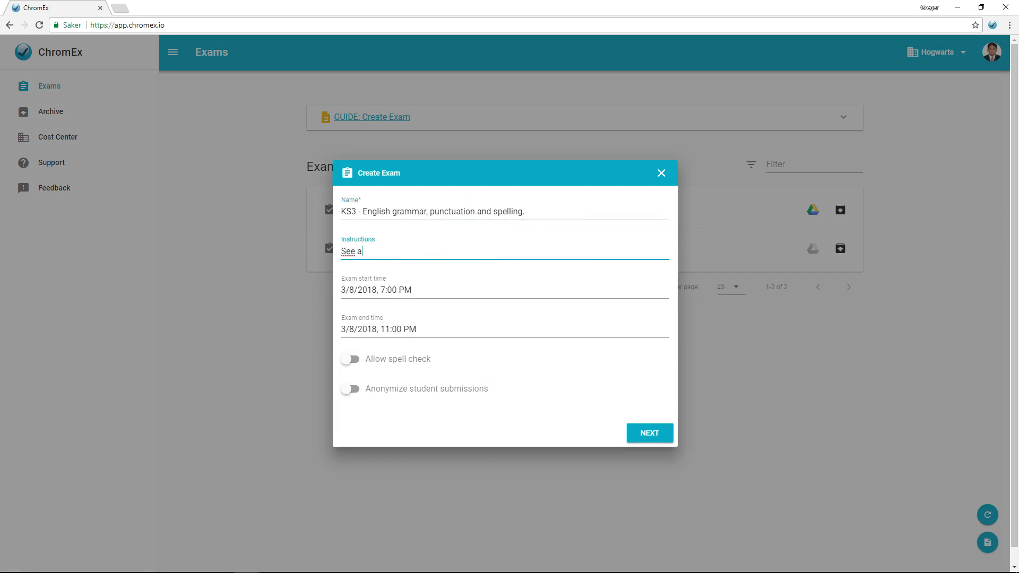
text(ttachment.)
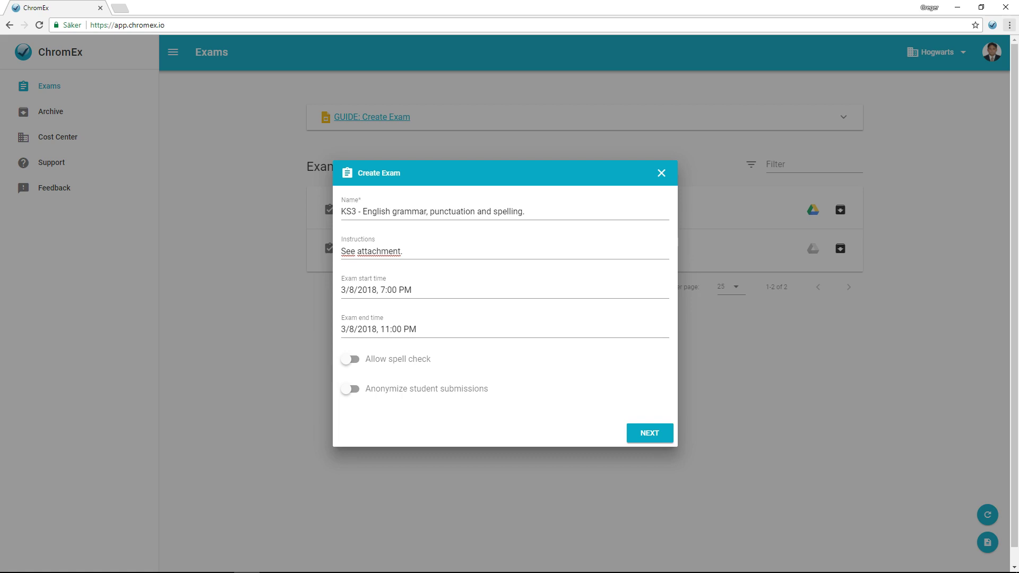
Enable anonymized student submissions for the new exam and continue to create it.
click(350, 405)
click(351, 389)
click(646, 435)
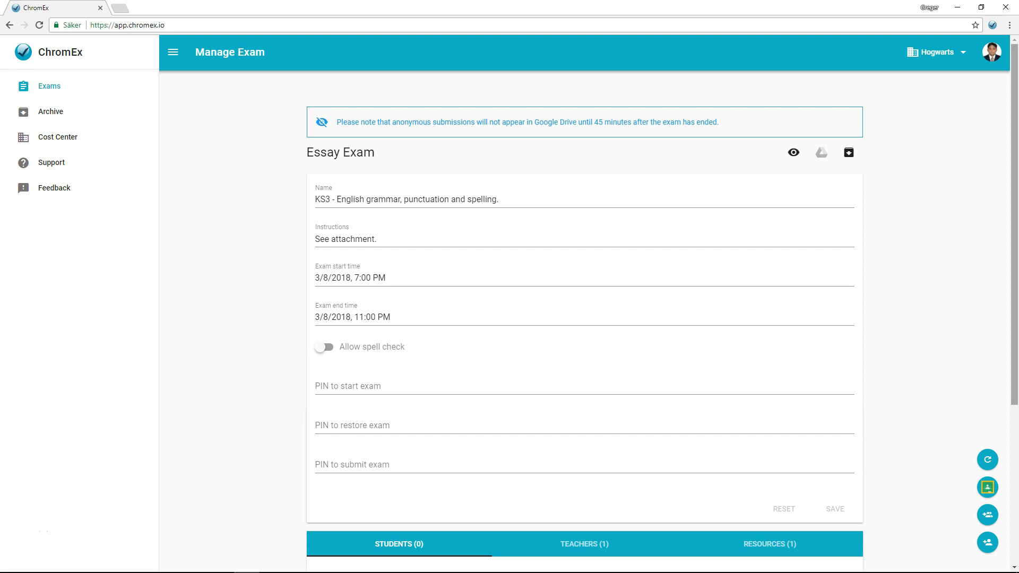
Add a single user to the exam as a student by finding and choosing the student's e-mail.
drag(1014, 186, 1014, 340)
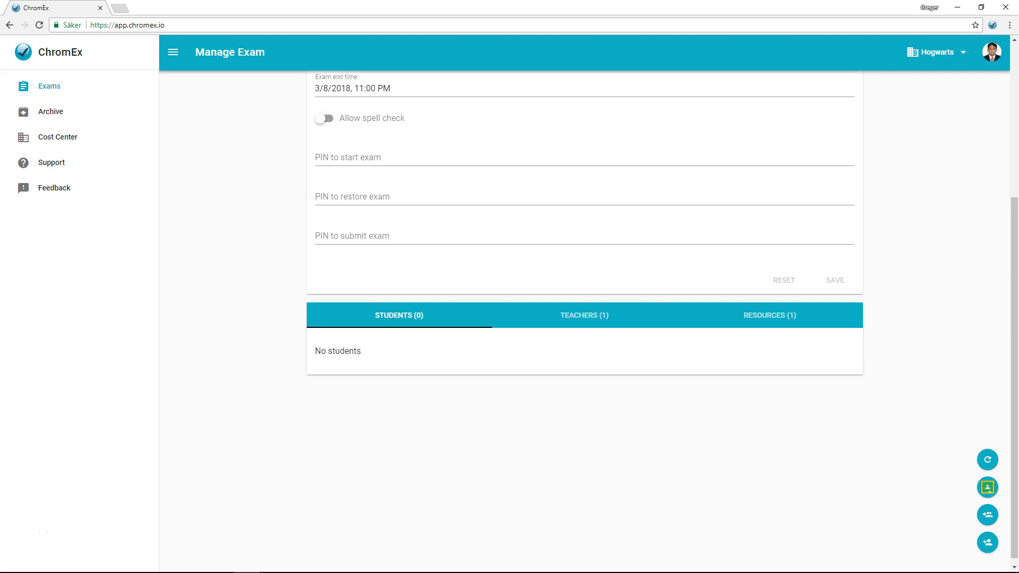
click(988, 544)
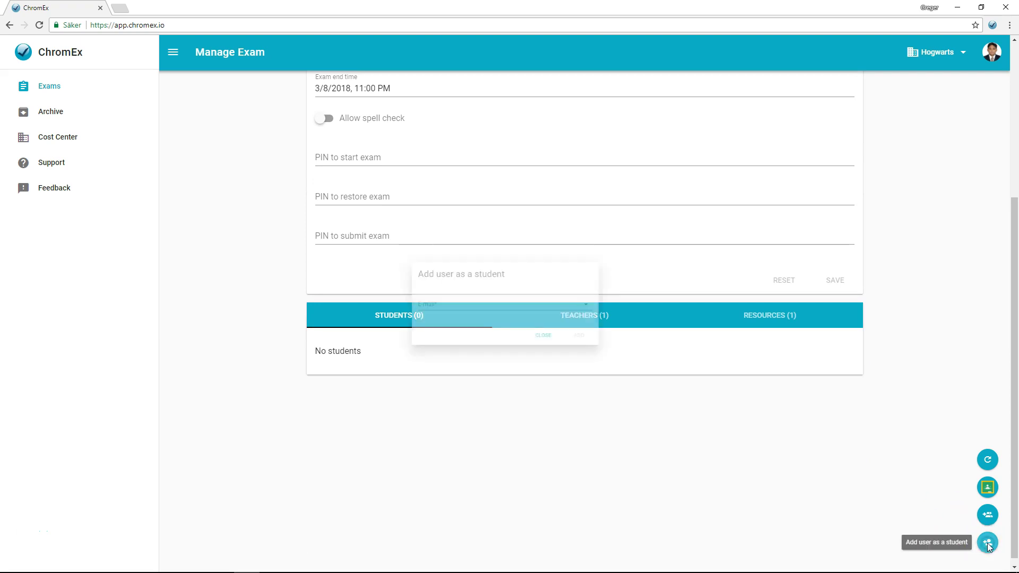
click(510, 302)
text(zoe)
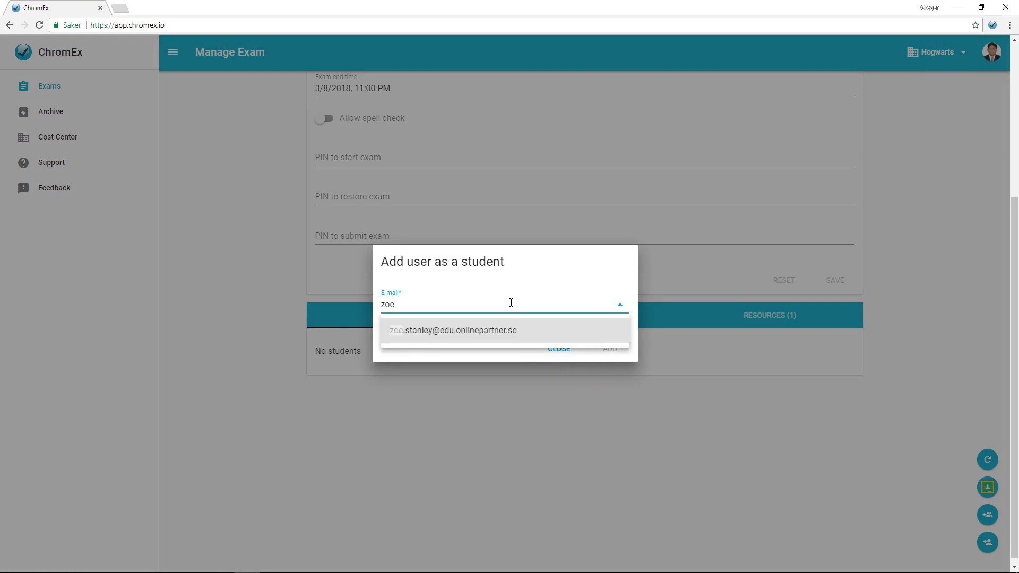
click(486, 332)
click(609, 349)
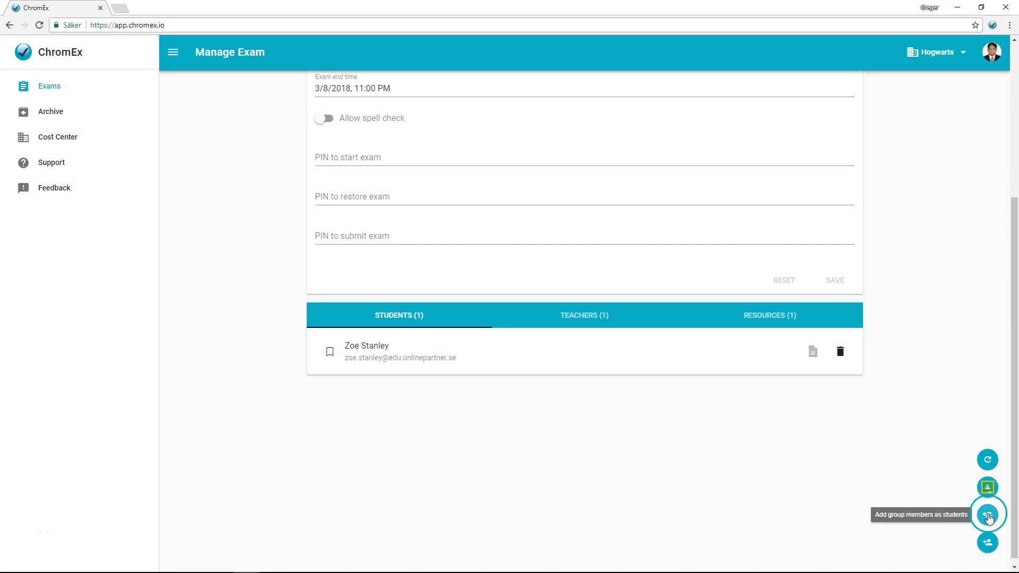
Add the members of the three-students group to the exam as students.
click(988, 516)
click(517, 314)
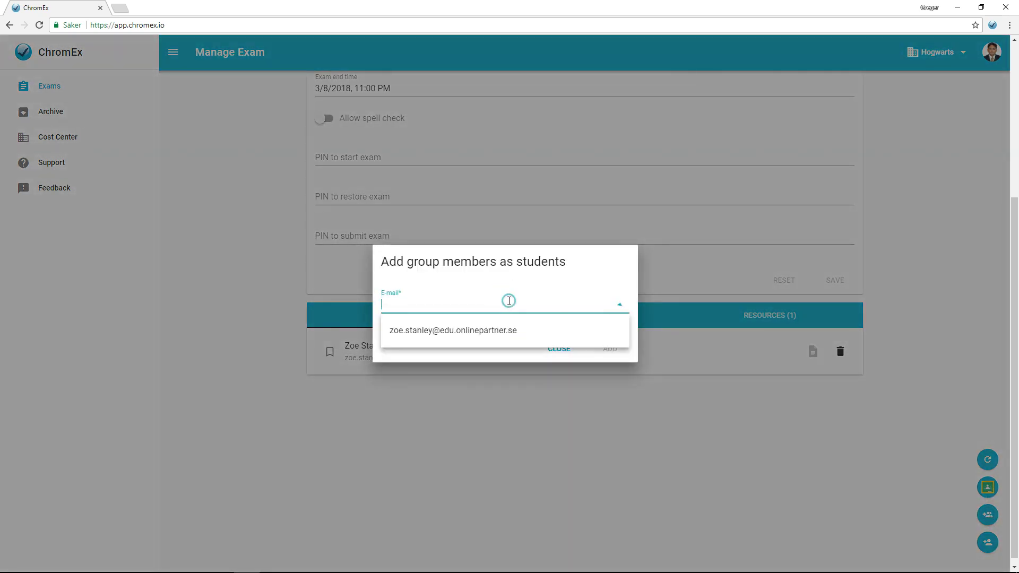
key(Down)
click(564, 329)
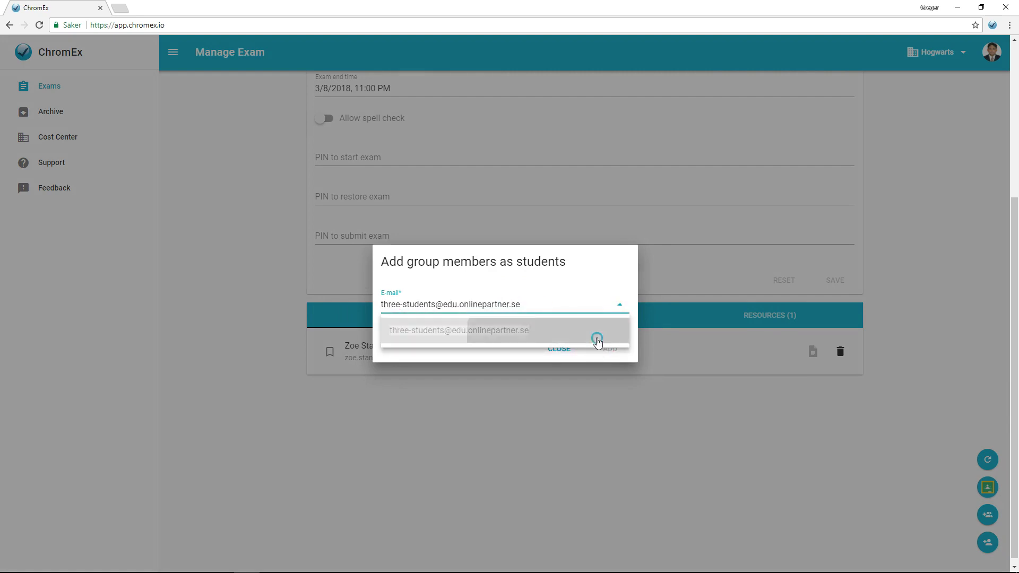
click(609, 348)
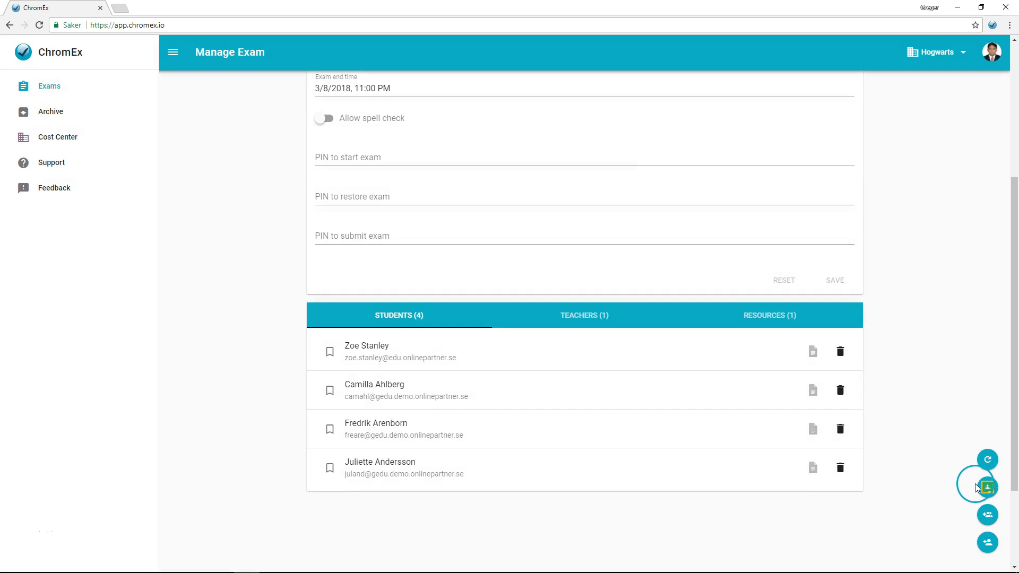
Add the students from the English KS3 Classroom course to the exam.
click(976, 487)
click(622, 305)
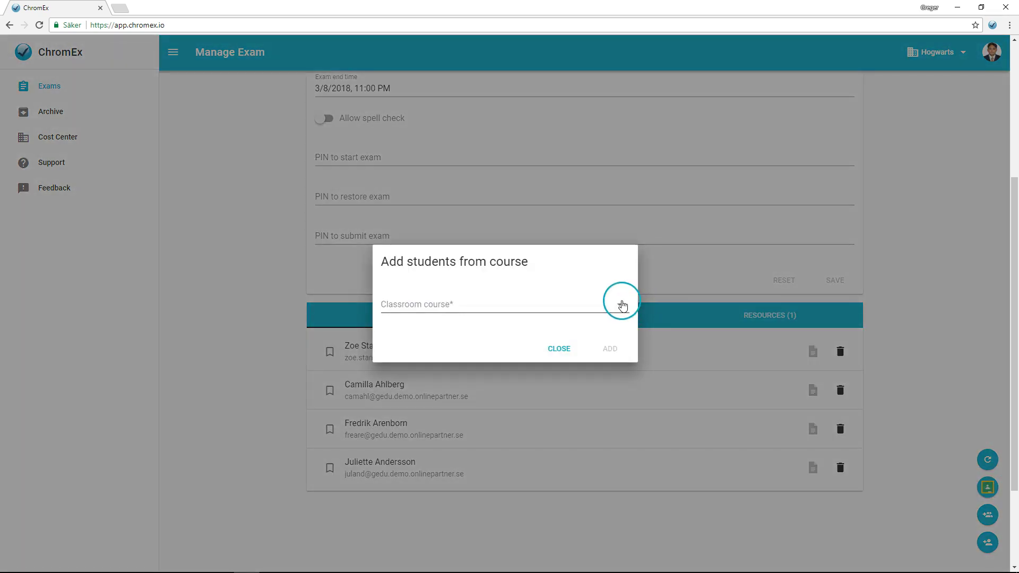
click(550, 359)
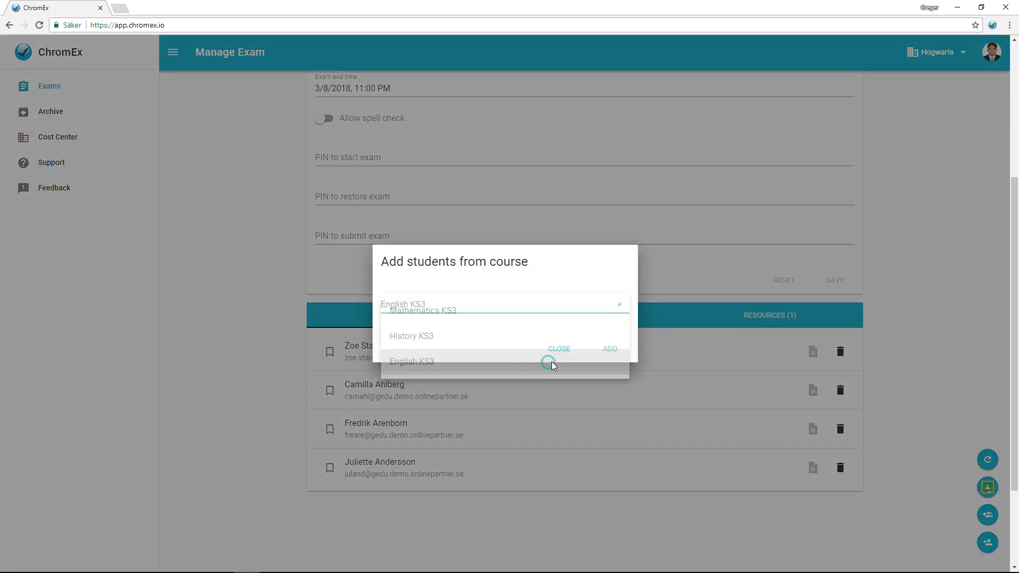
click(613, 352)
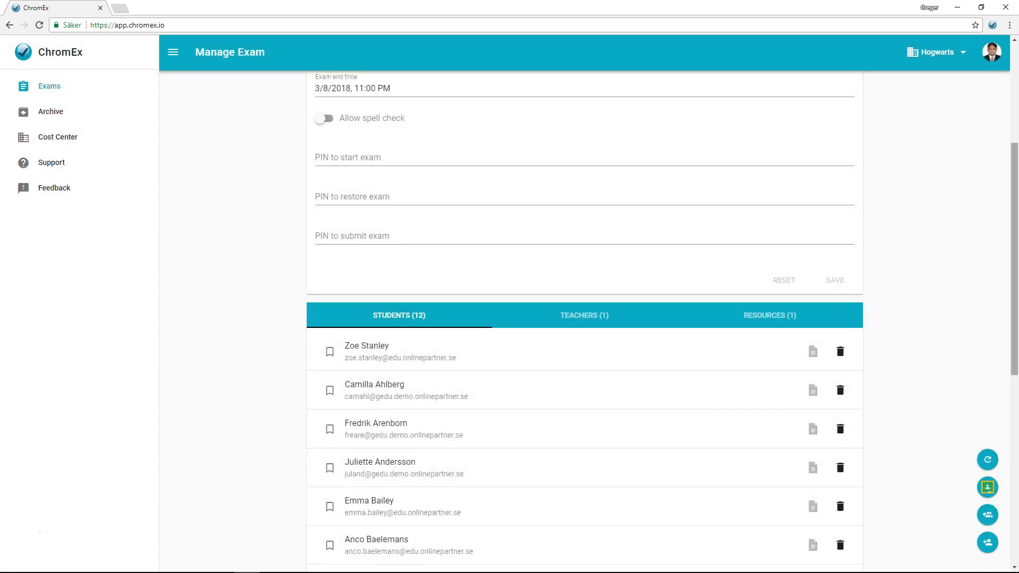
Remove the last student in the student list from the exam.
drag(1016, 280, 1001, 422)
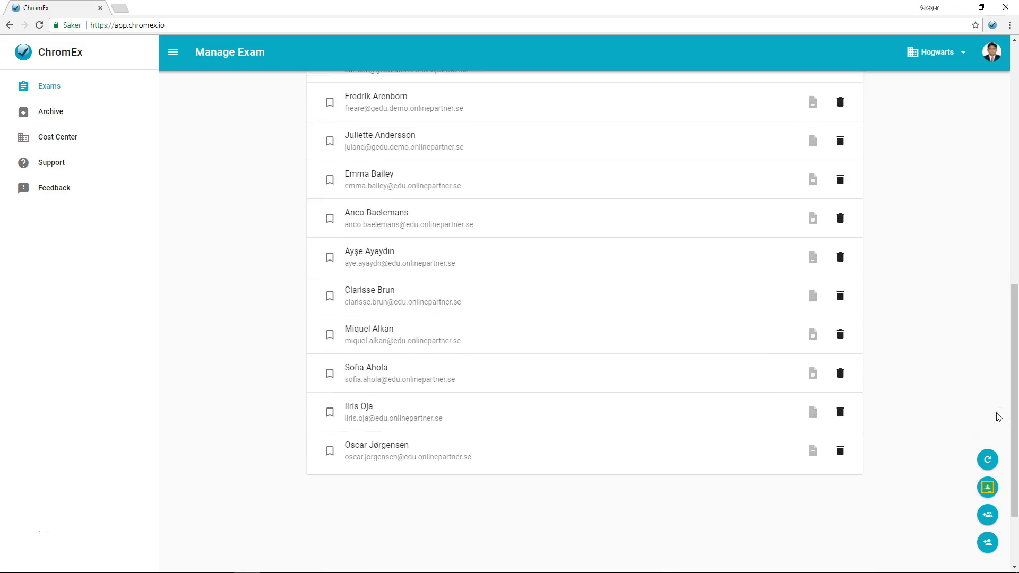
click(841, 451)
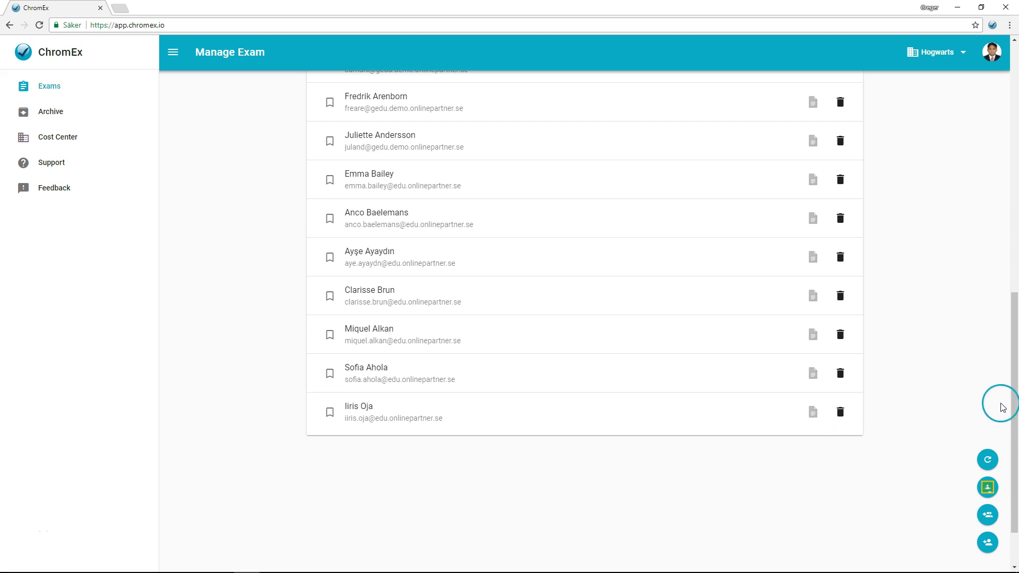
Add a second teacher to the exam by finding and choosing the colleague's e-mail among the suggestions.
drag(1002, 408, 1012, 243)
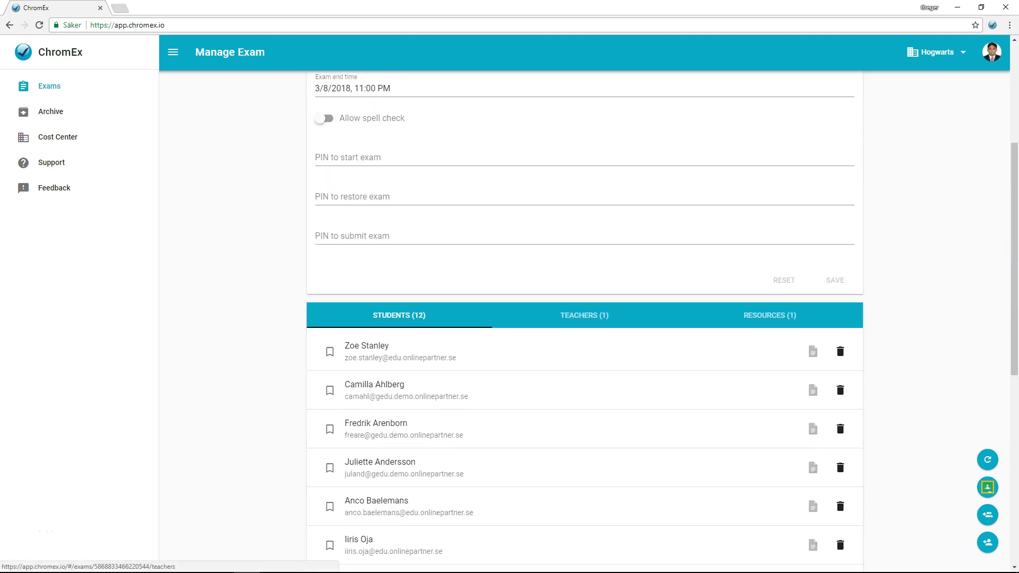
click(619, 315)
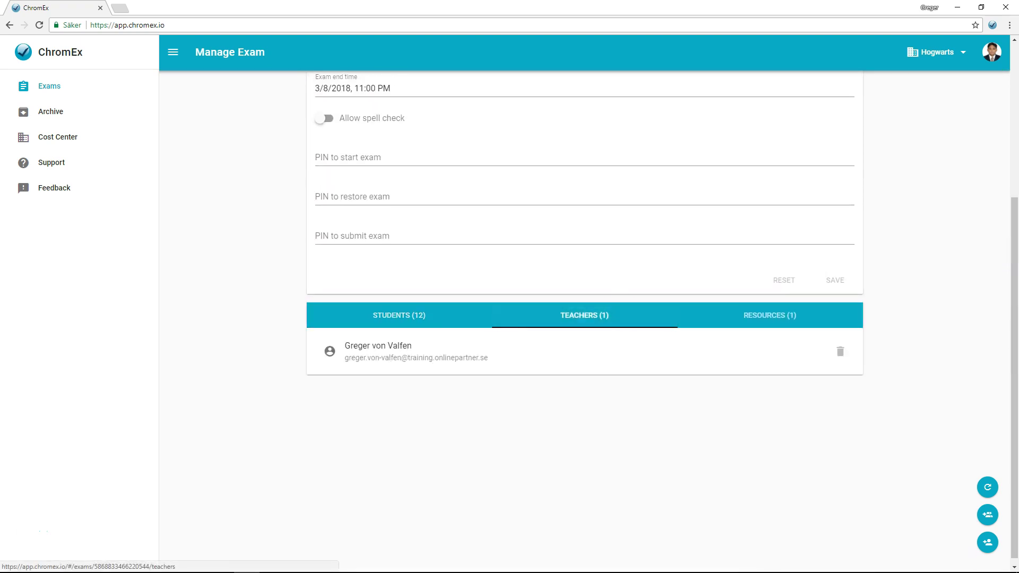
click(990, 542)
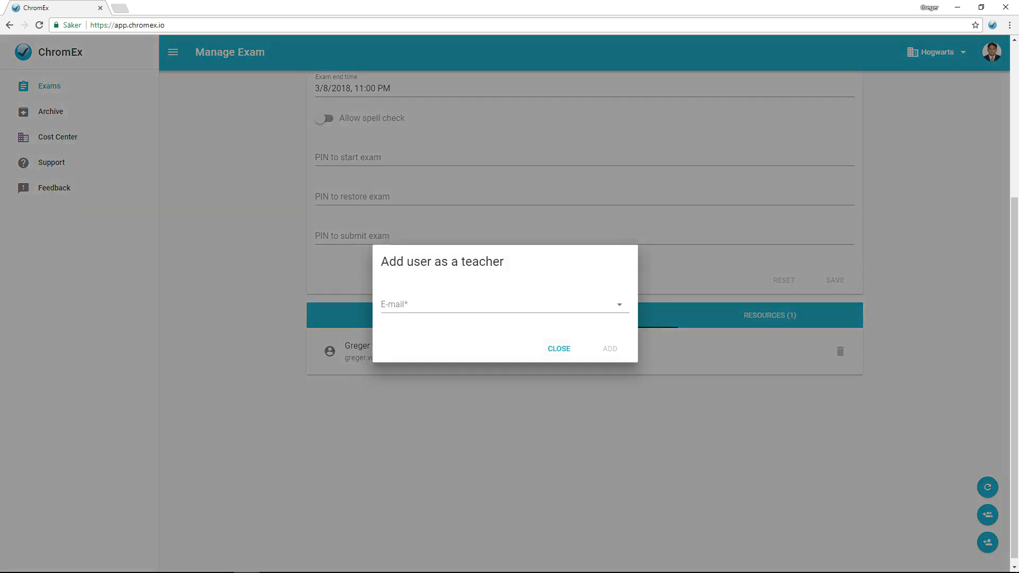
click(473, 302)
text(fredr)
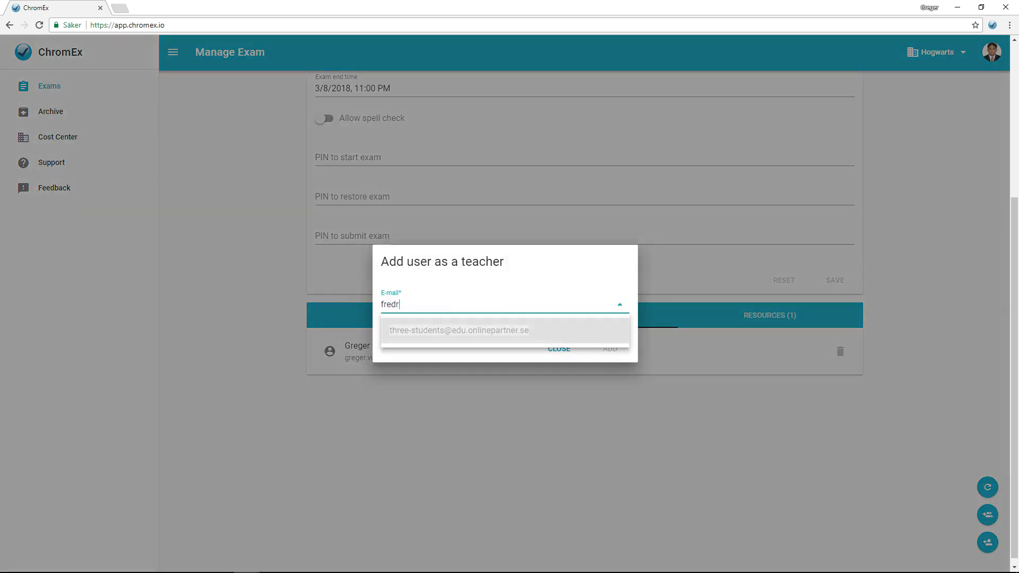
text(ik)
click(446, 312)
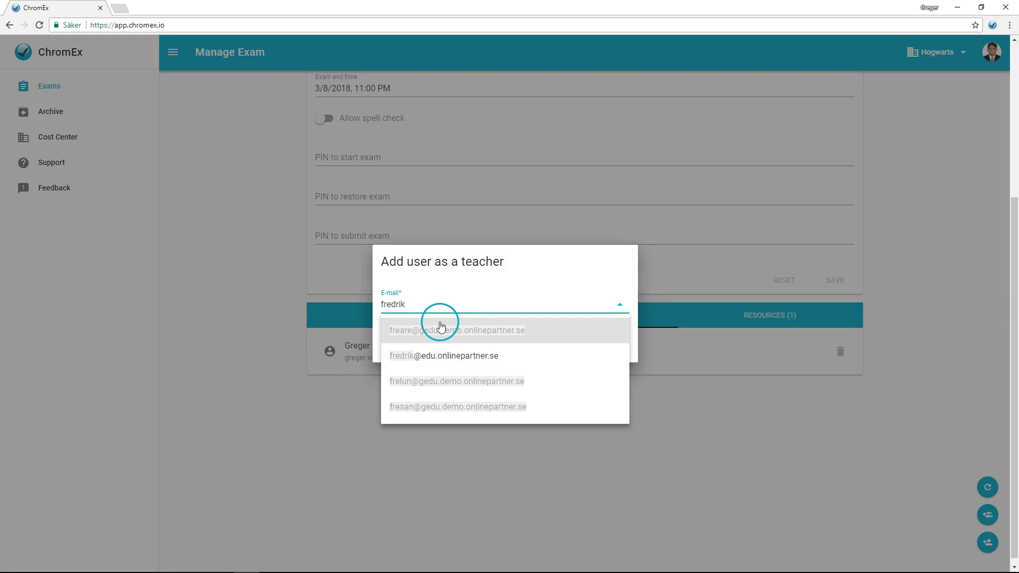
click(427, 353)
click(608, 348)
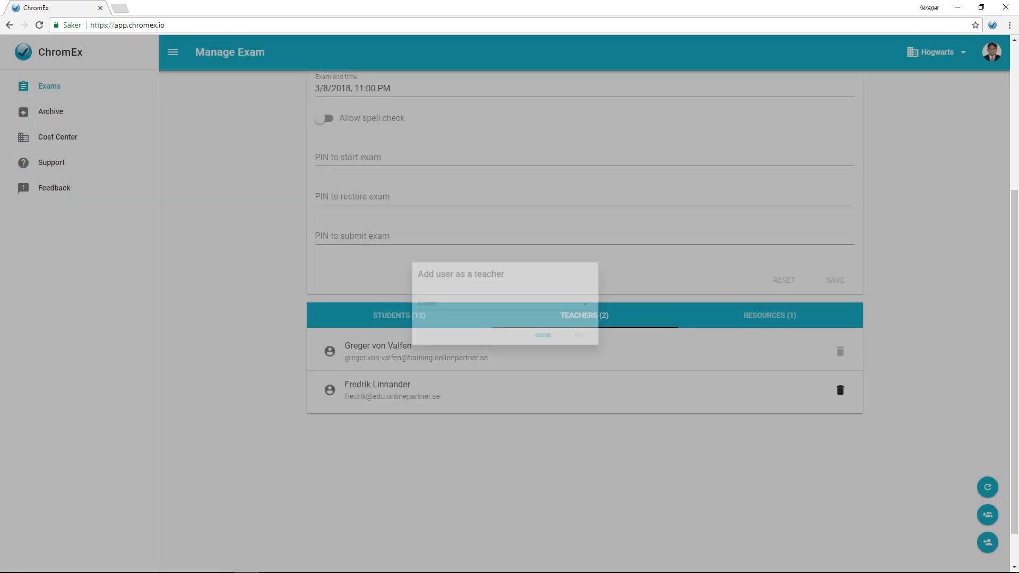
click(774, 357)
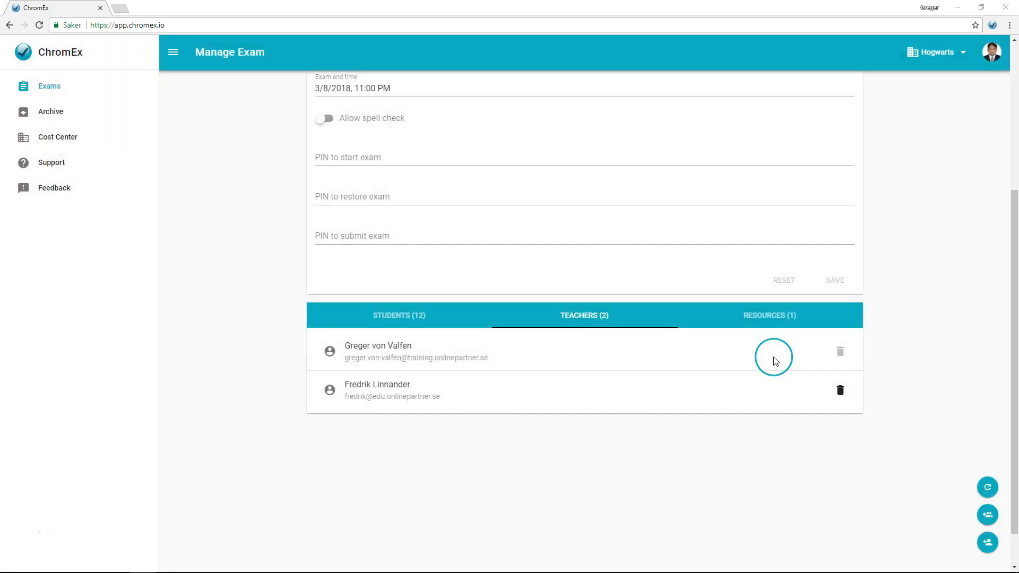
Add the Google Drive file "Exam questions in Docs" to the exam's resources.
click(773, 318)
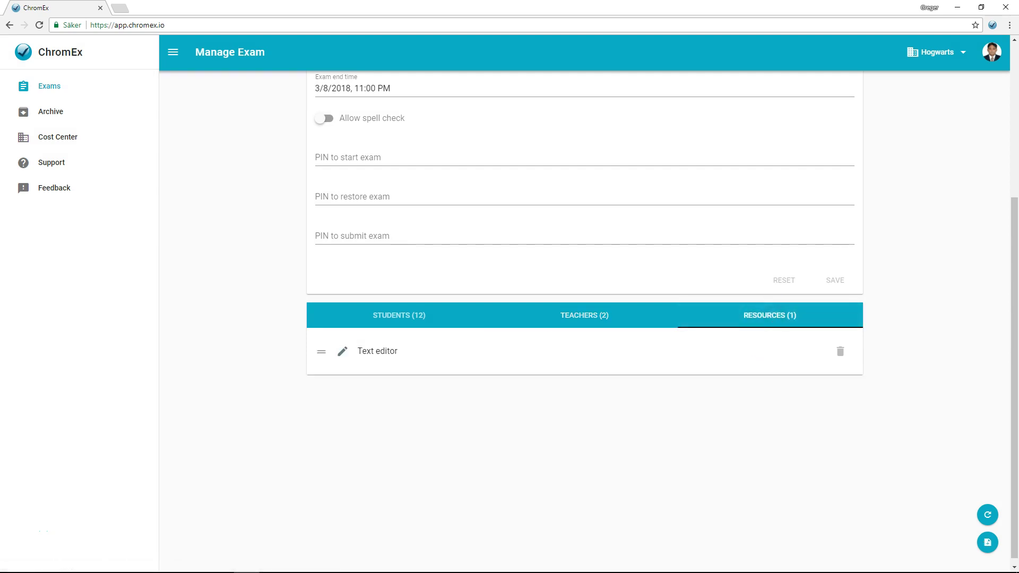
mouse_move(985, 542)
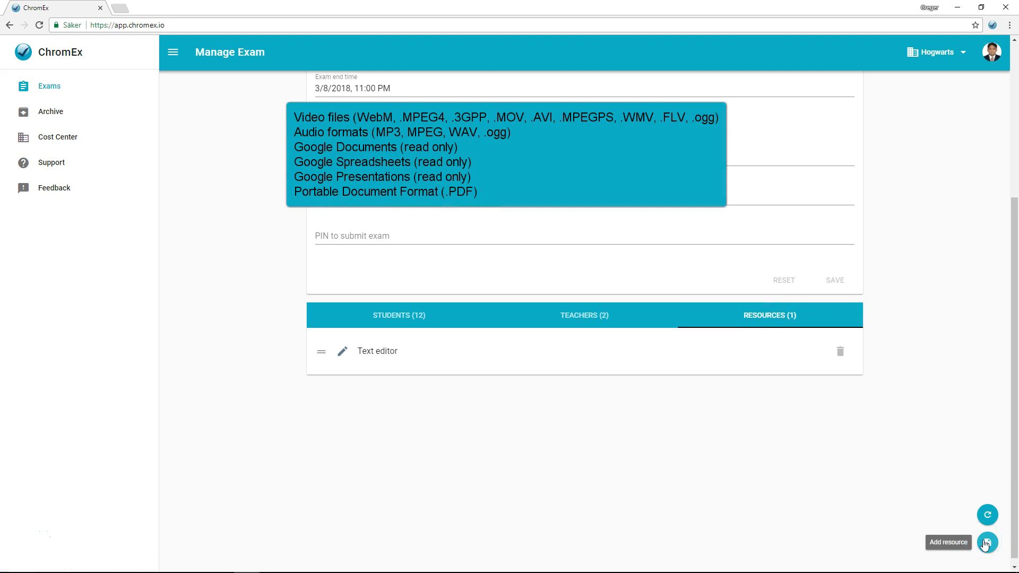
click(985, 542)
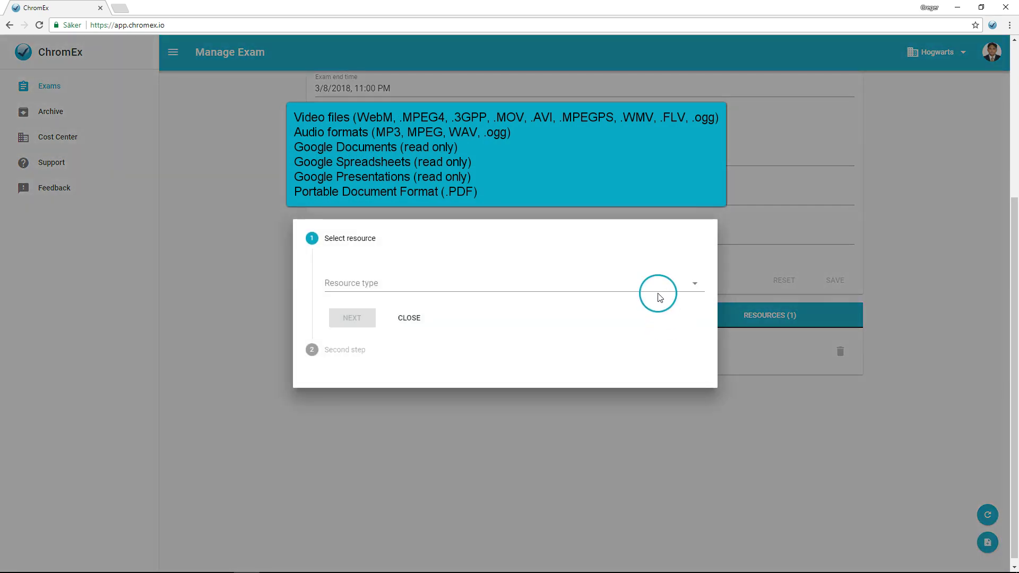
click(658, 294)
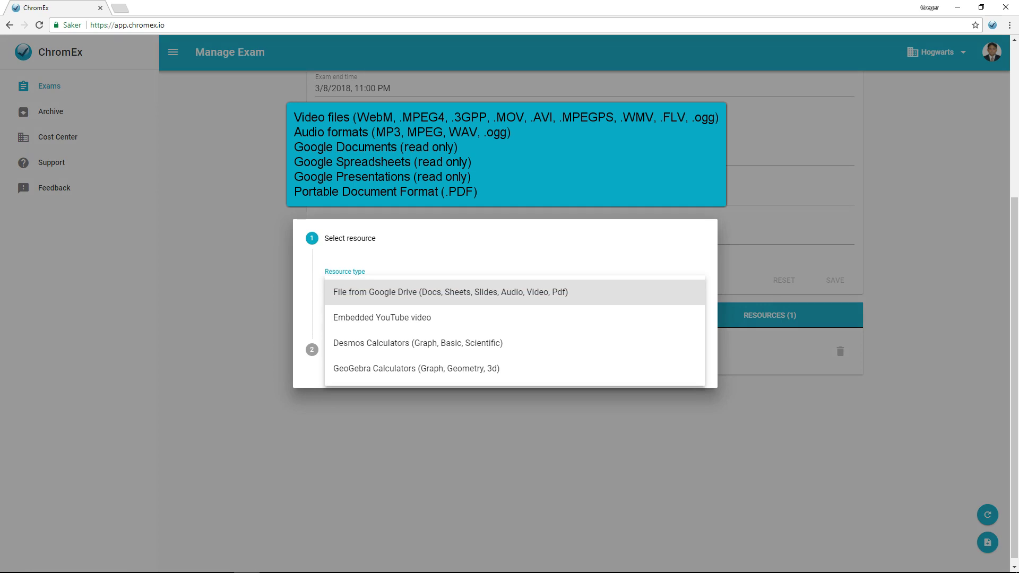
click(572, 294)
click(352, 317)
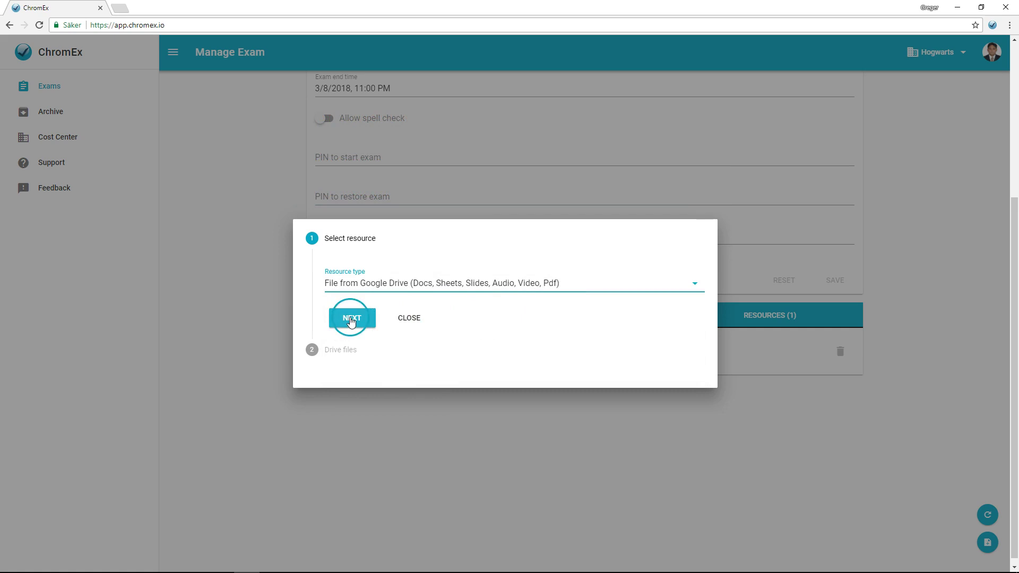
click(672, 330)
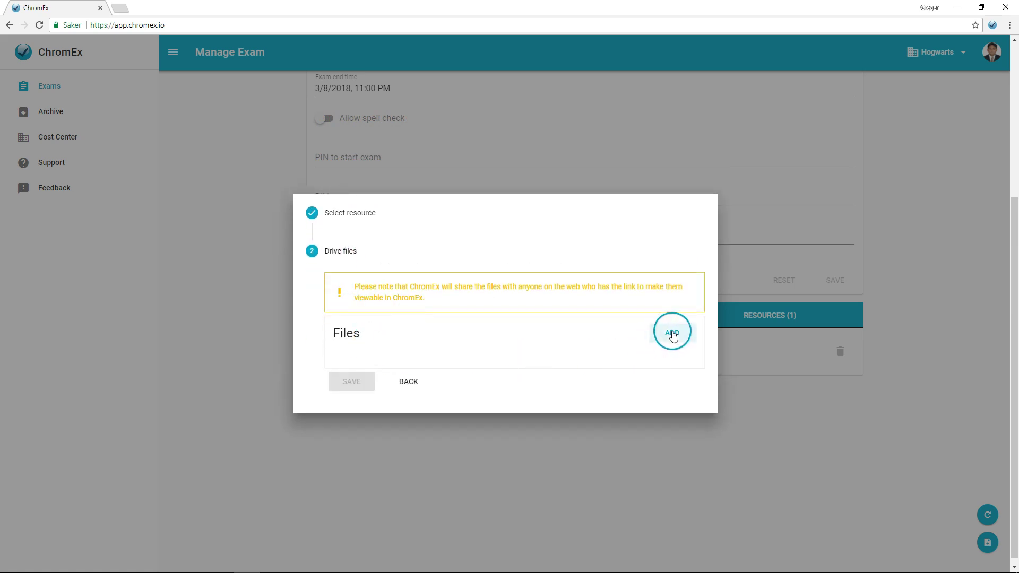
click(317, 316)
click(255, 461)
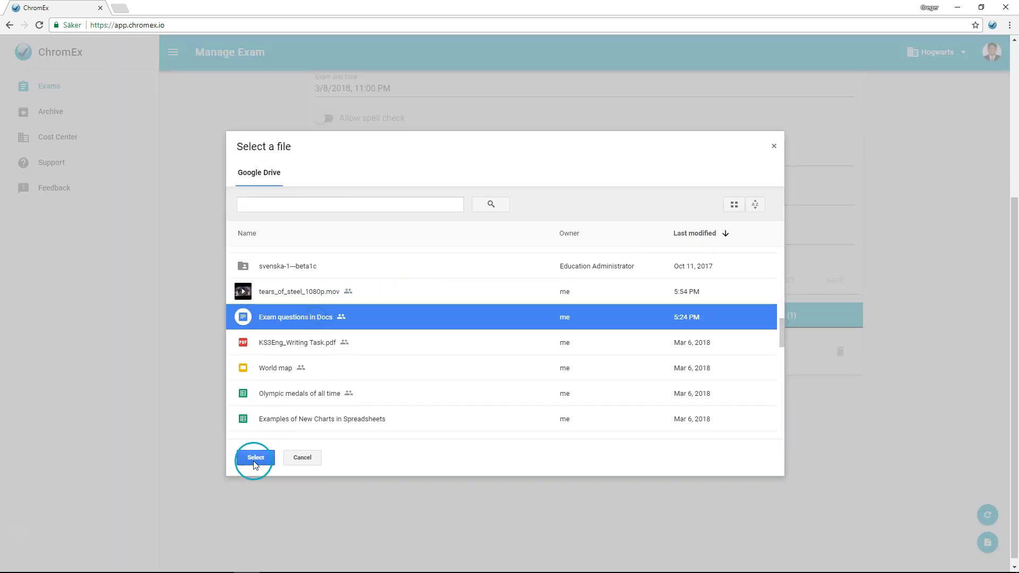
click(351, 403)
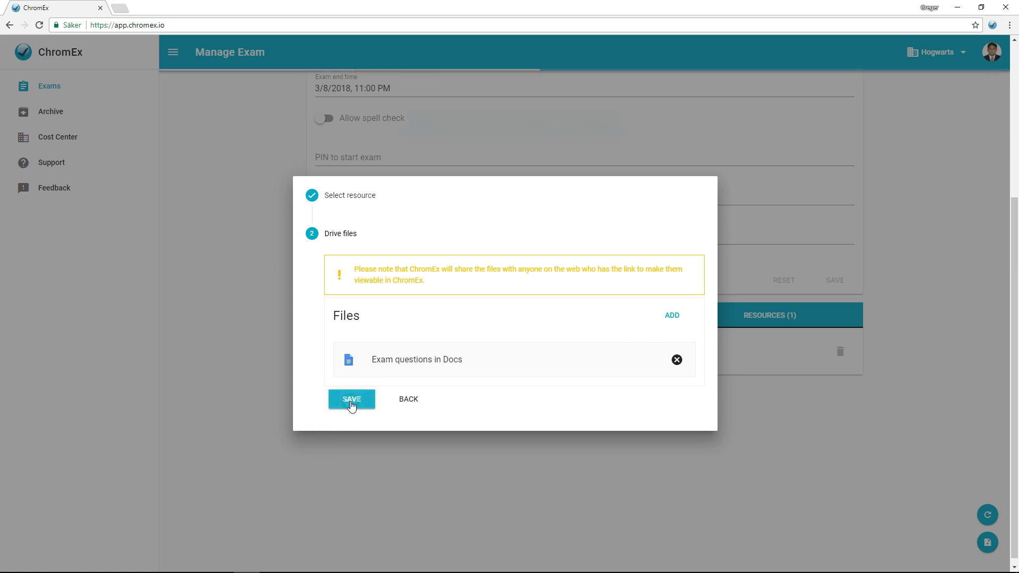
Add the Google Drive video file tears_of_steel_1080p.mov as an exam resource.
click(431, 286)
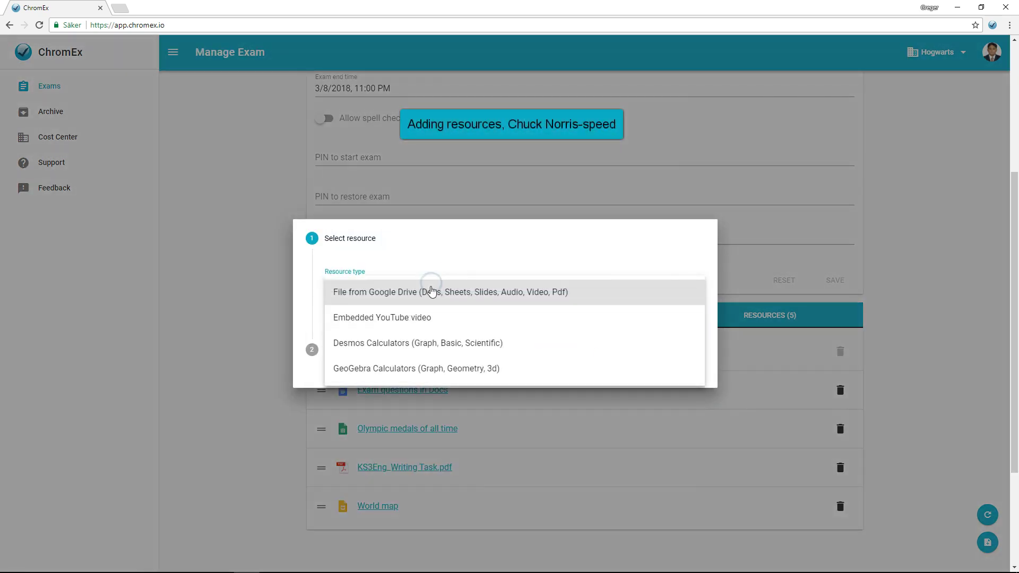
click(430, 289)
click(372, 318)
click(673, 340)
double_click(277, 291)
click(352, 402)
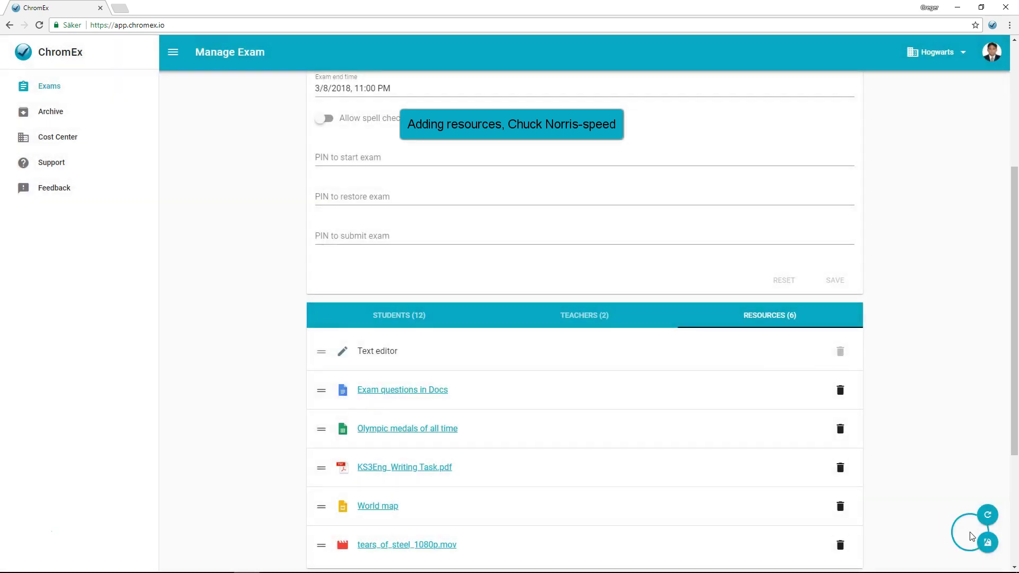
click(972, 536)
click(421, 283)
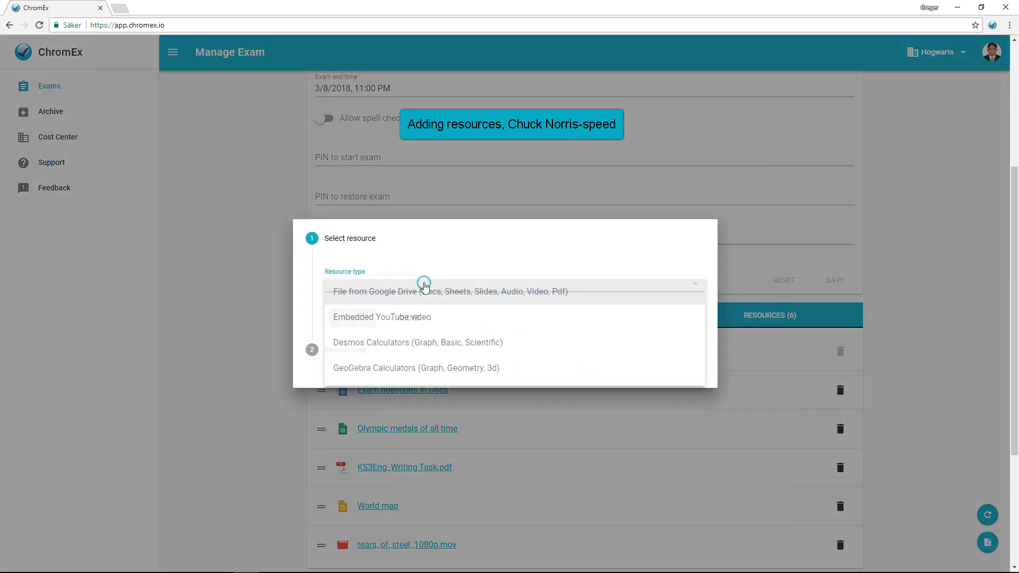
click(408, 318)
click(352, 318)
click(387, 371)
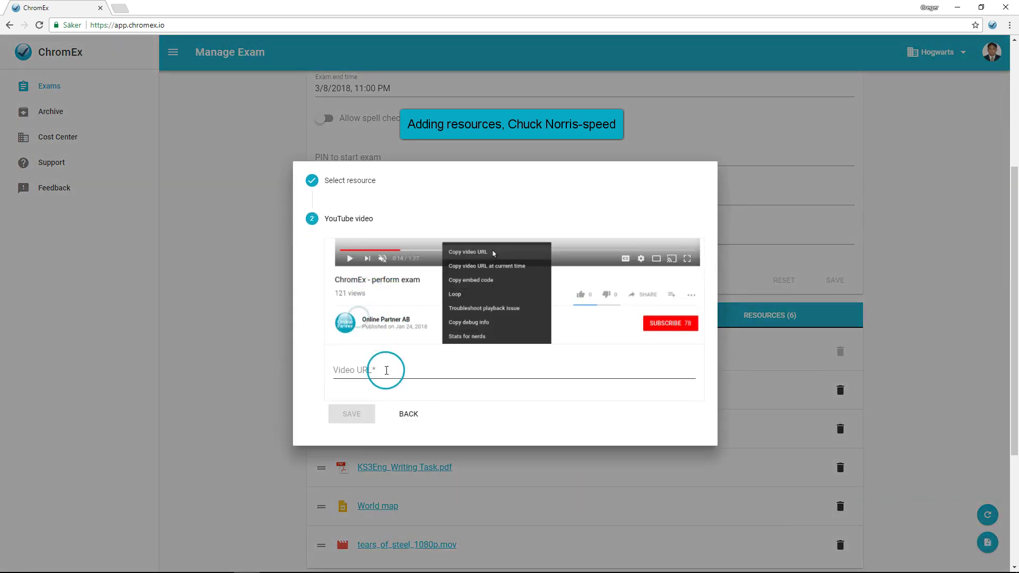
text(https://www.youtube.com/watch?v=OnoNITE-CLc)
click(351, 416)
click(351, 418)
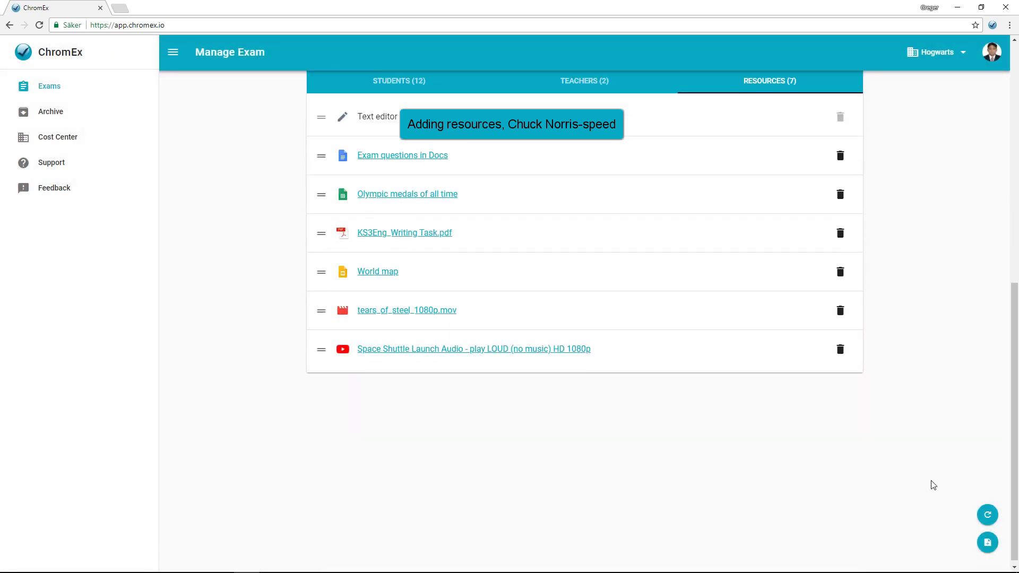
Add a Desmos calculator resource of the Basic (4 Functions) type, titled "Desmos - Basic calculator".
click(988, 543)
click(489, 302)
click(398, 342)
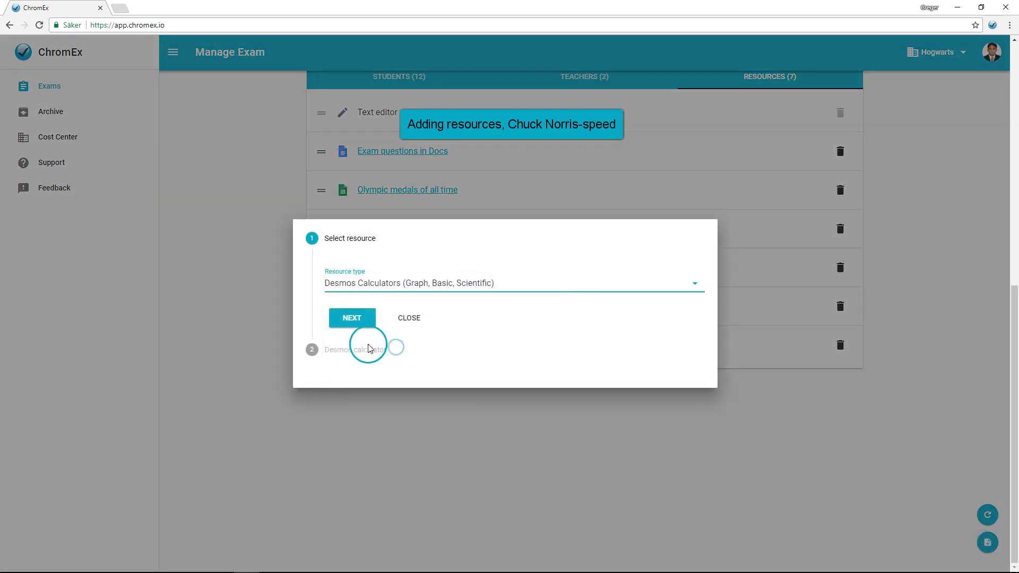
click(351, 317)
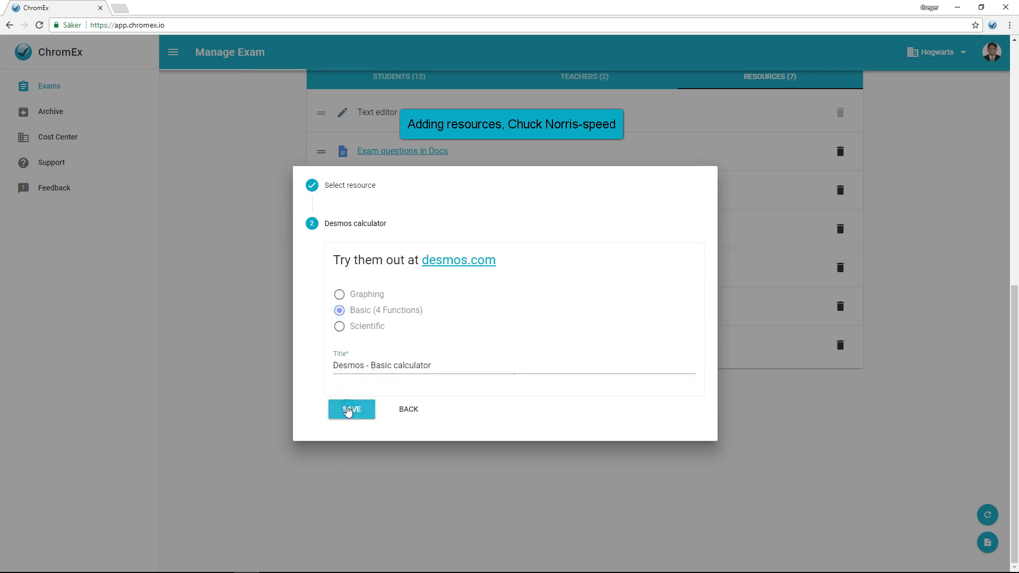
click(348, 409)
Add a GeoGebra calculator resource of the geometry type to the exam.
click(967, 531)
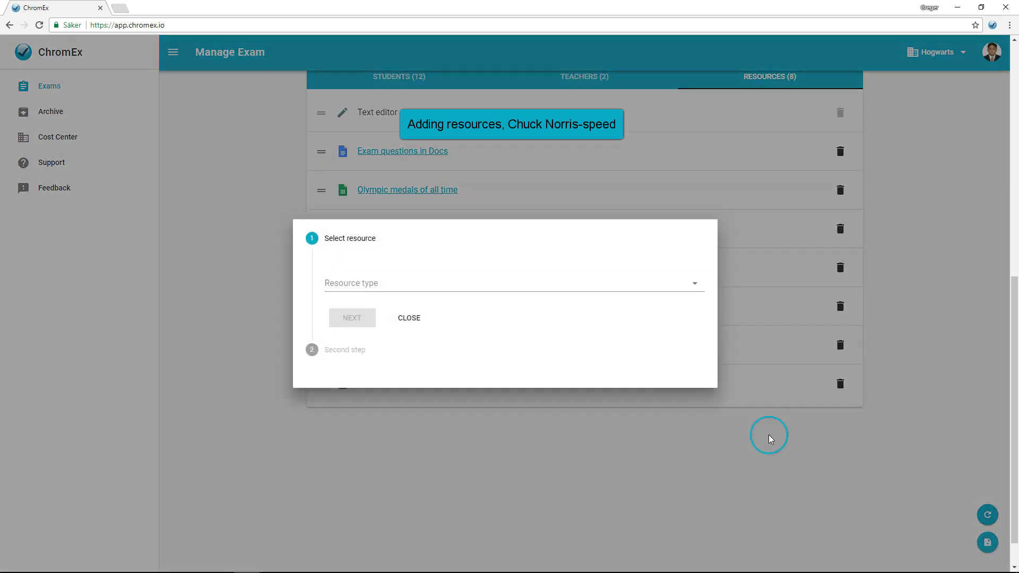
click(455, 280)
click(453, 364)
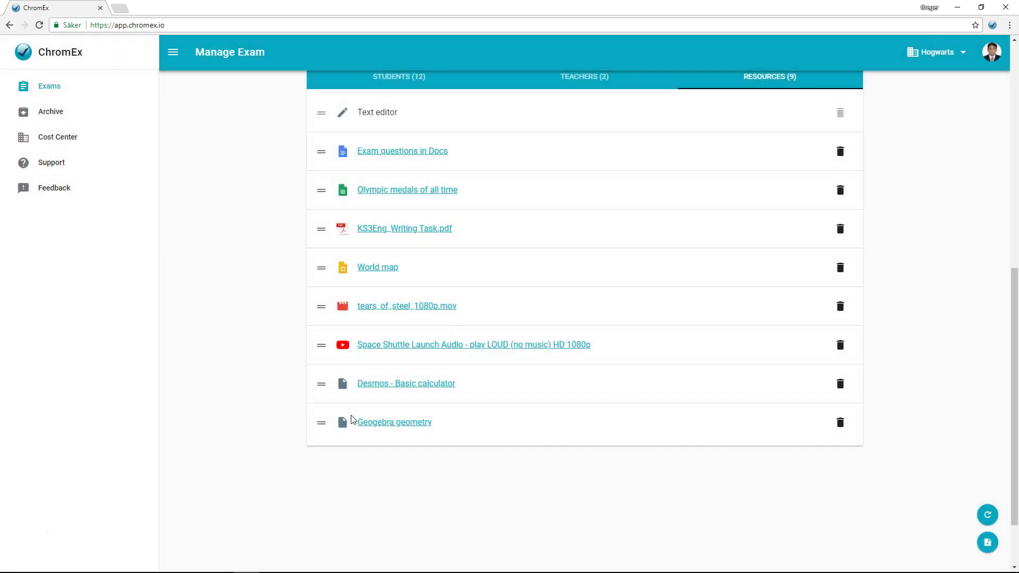
click(1016, 427)
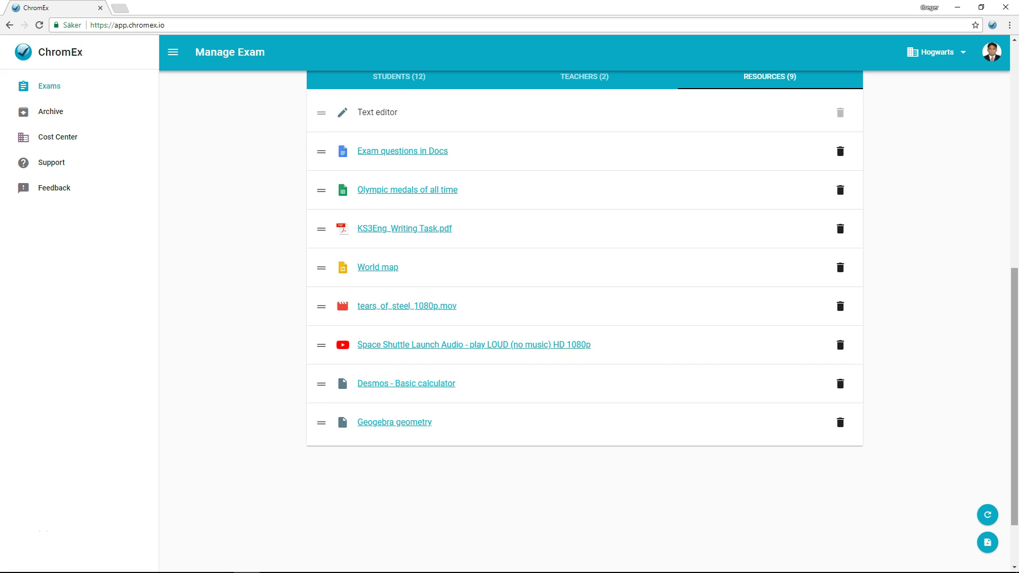
drag(1015, 427, 1016, 157)
click(1004, 178)
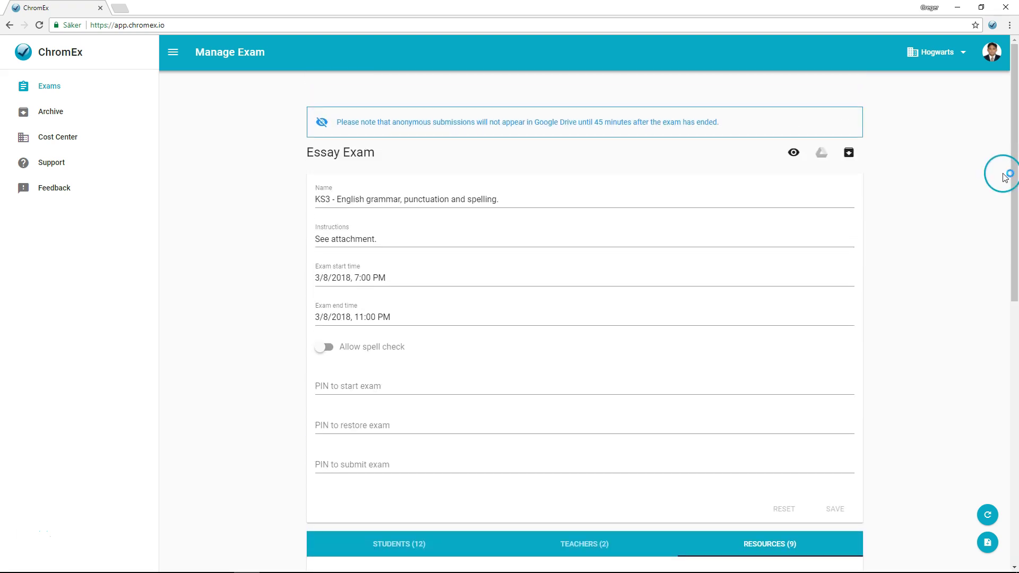